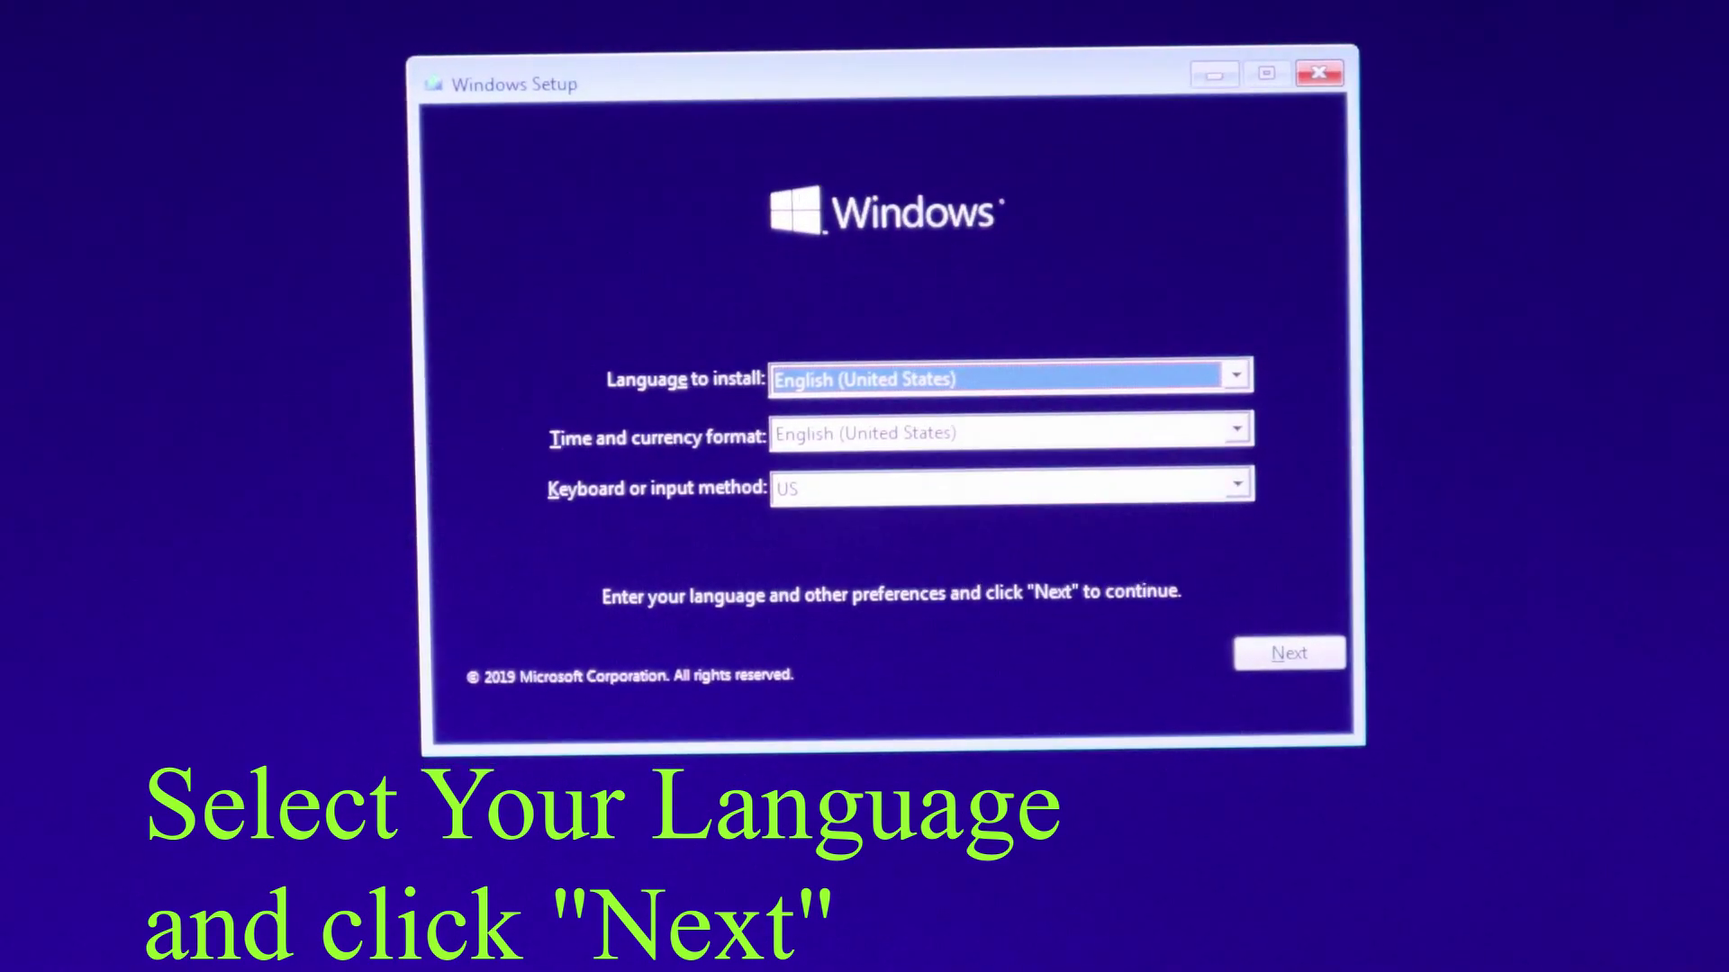
# - Continue past the English (United States) language page toward Install now
pyautogui.click(1292, 651)
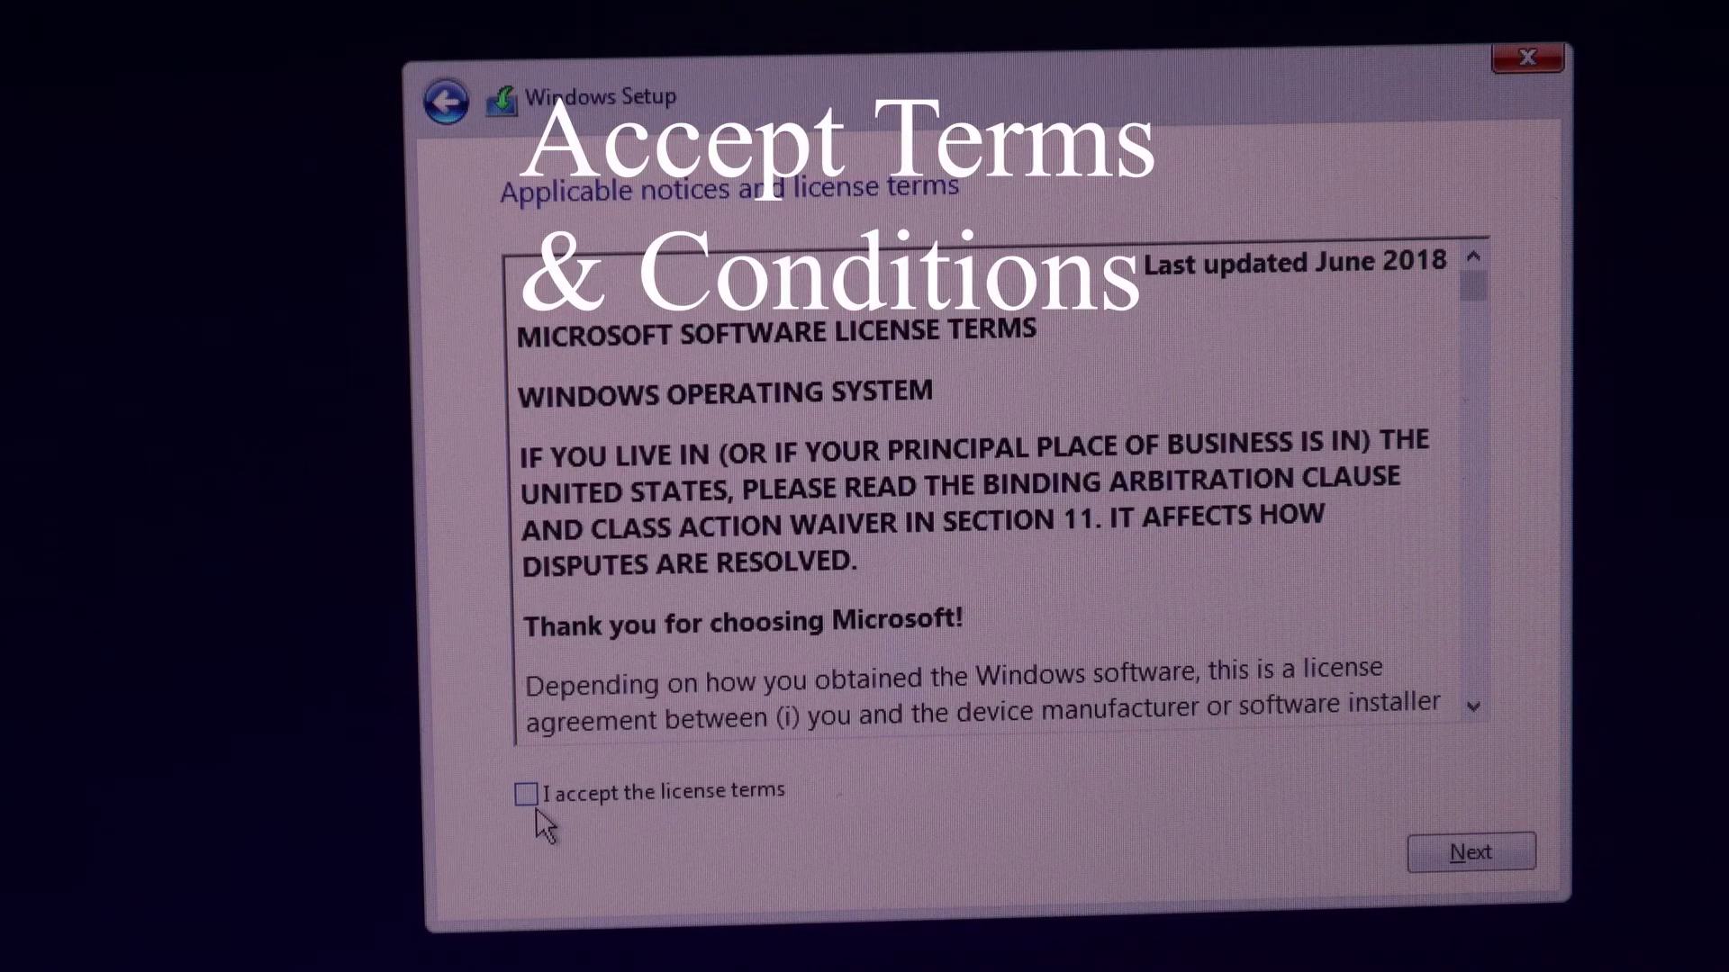
# - Accept the license terms and custom-install Windows onto Drive 0's unallocated space
pyautogui.click(526, 794)
pyautogui.click(1431, 849)
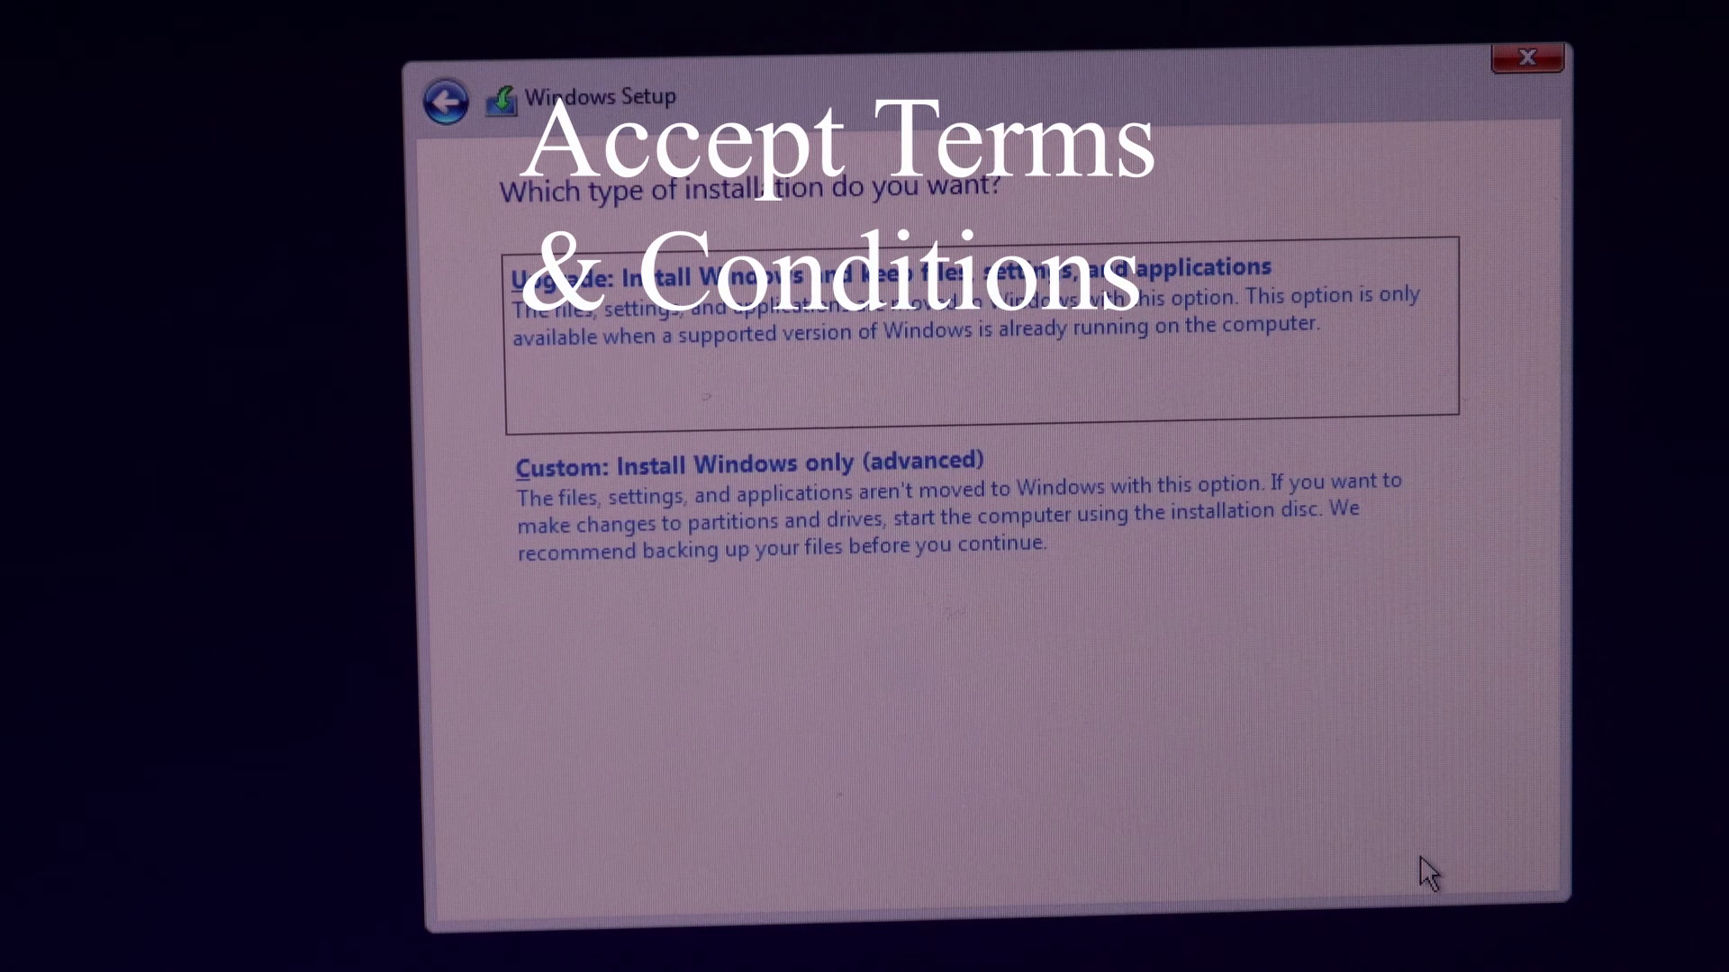
pyautogui.click(874, 530)
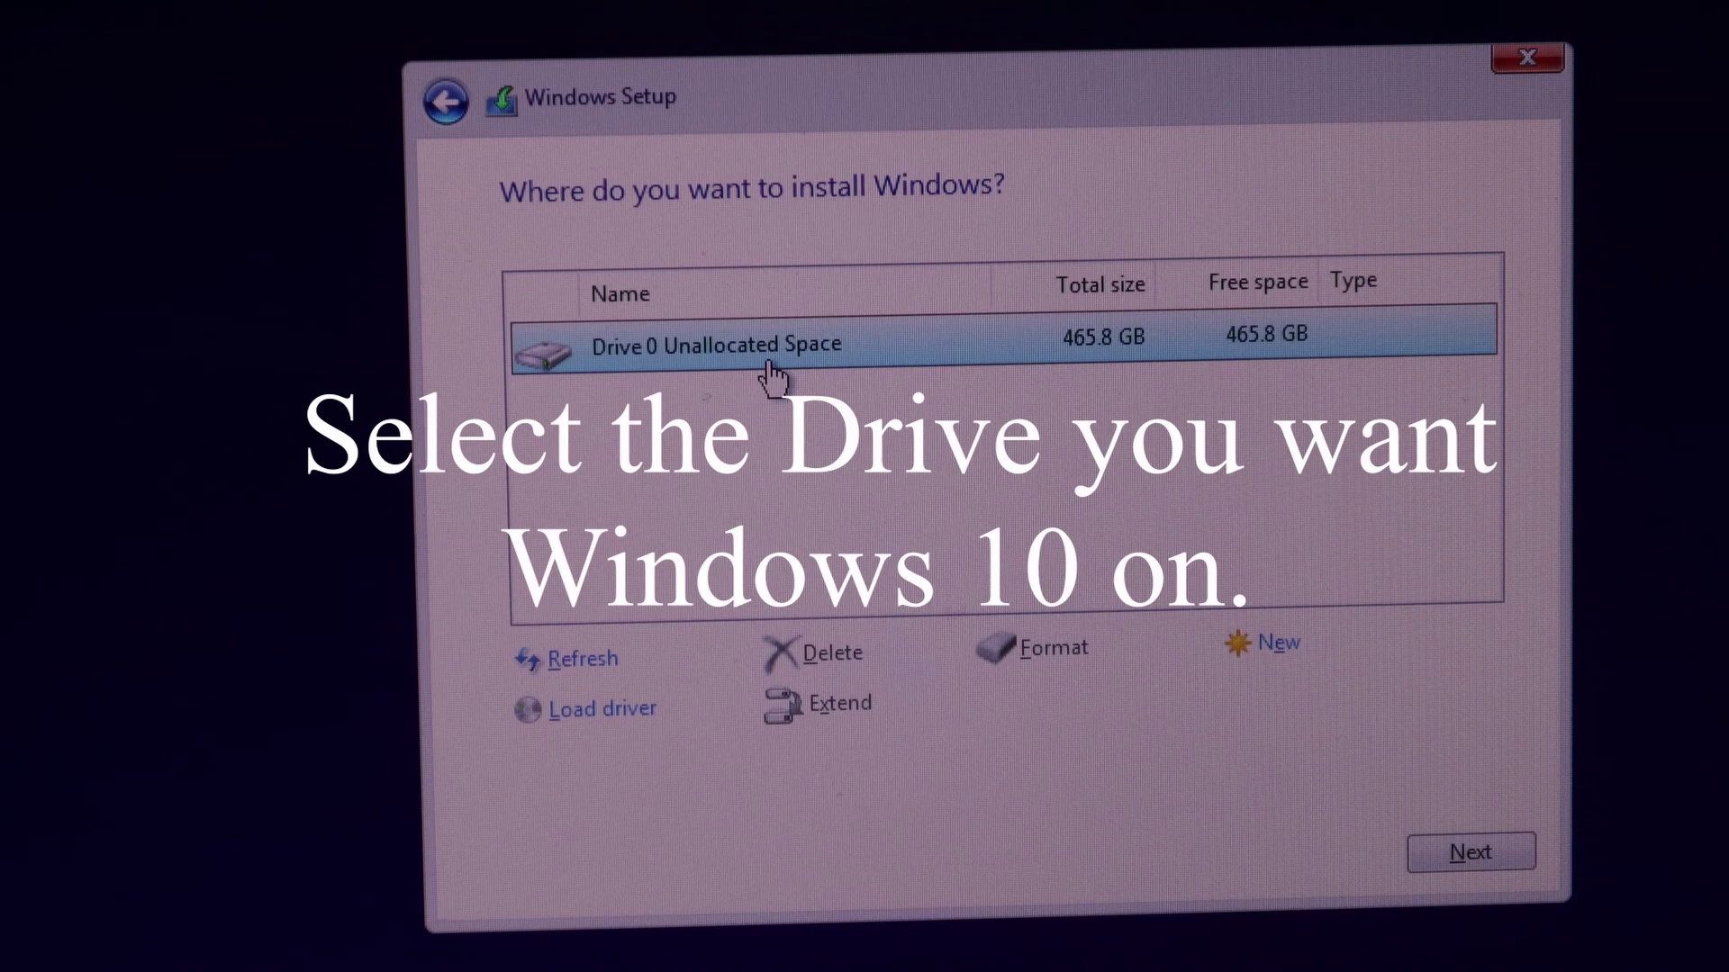
pyautogui.click(1468, 865)
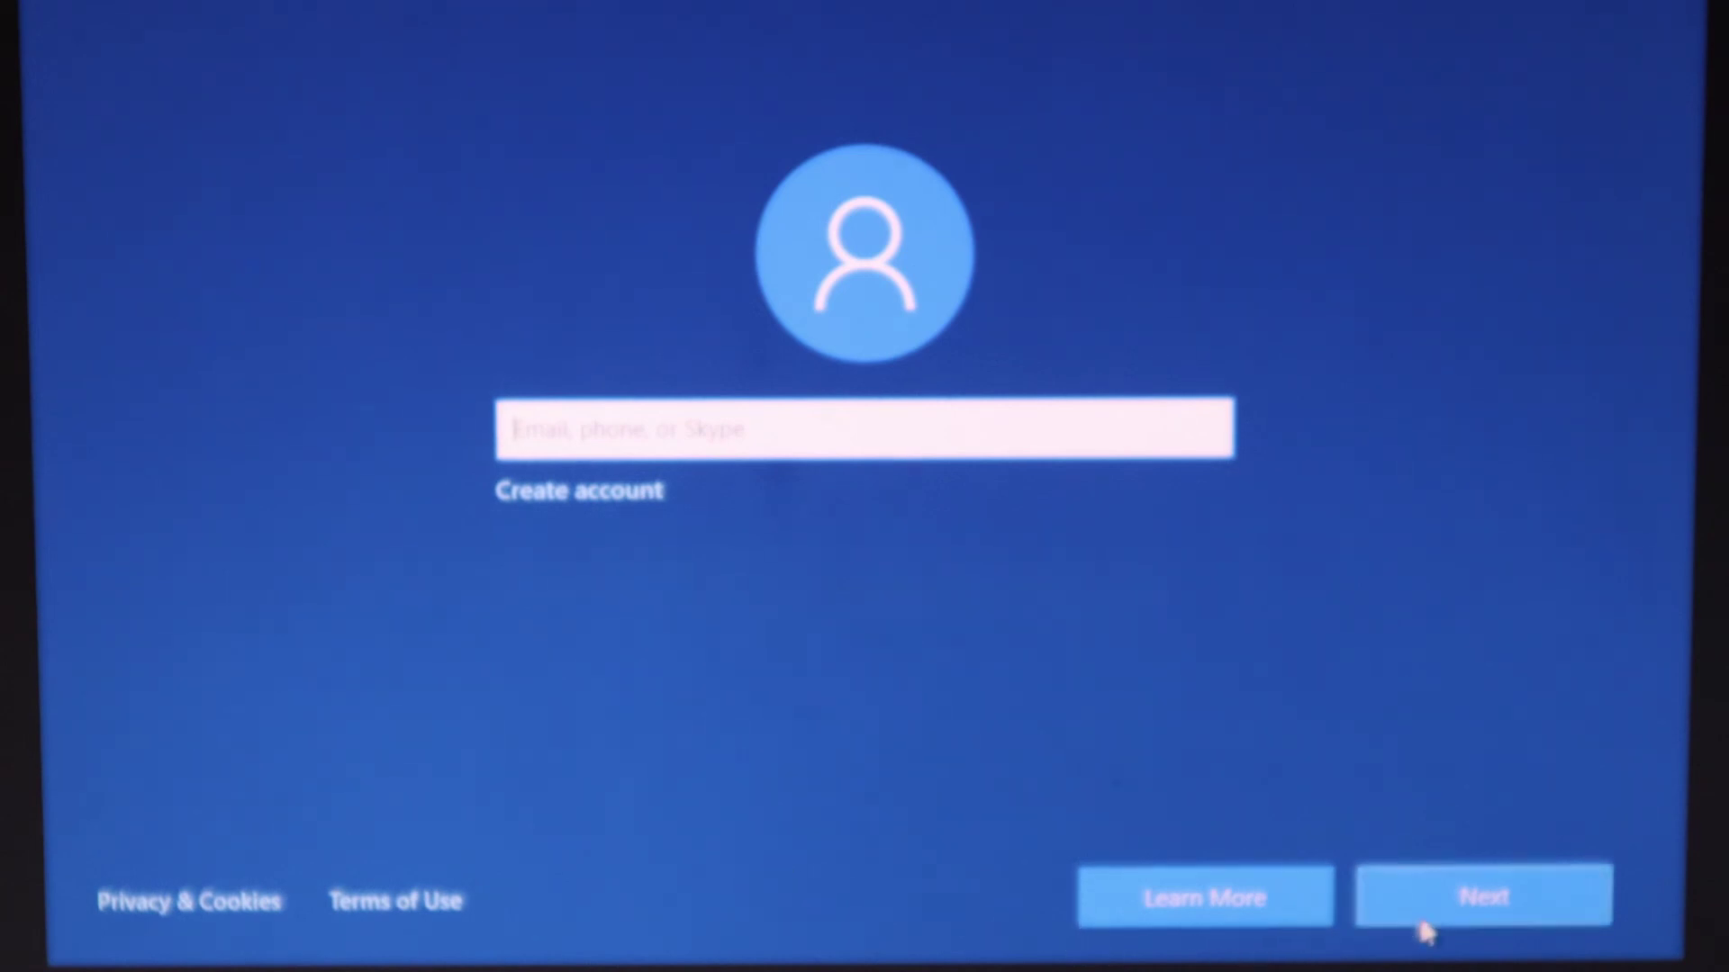
# - Continue past the Microsoft account sign-in without entering an account
pyautogui.click(1425, 932)
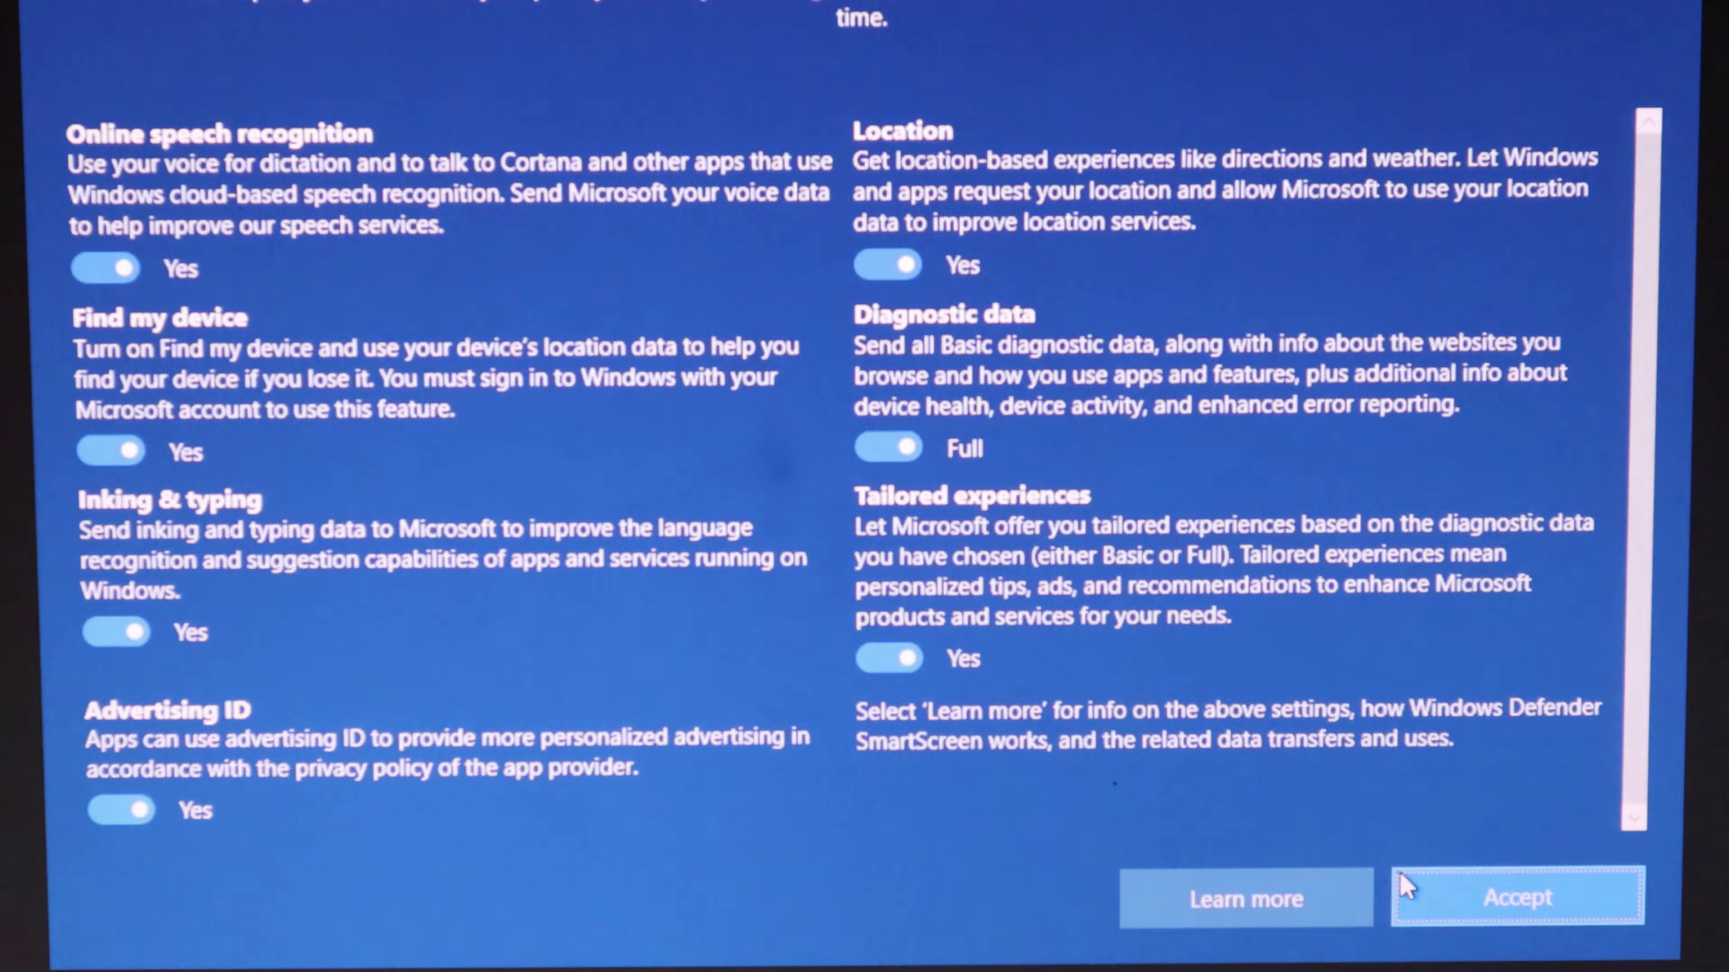
# - Switch off Find my device, Location, Tailored experiences, Advertising ID and Inking & typing, with diagnostics Basic
pyautogui.click(122, 455)
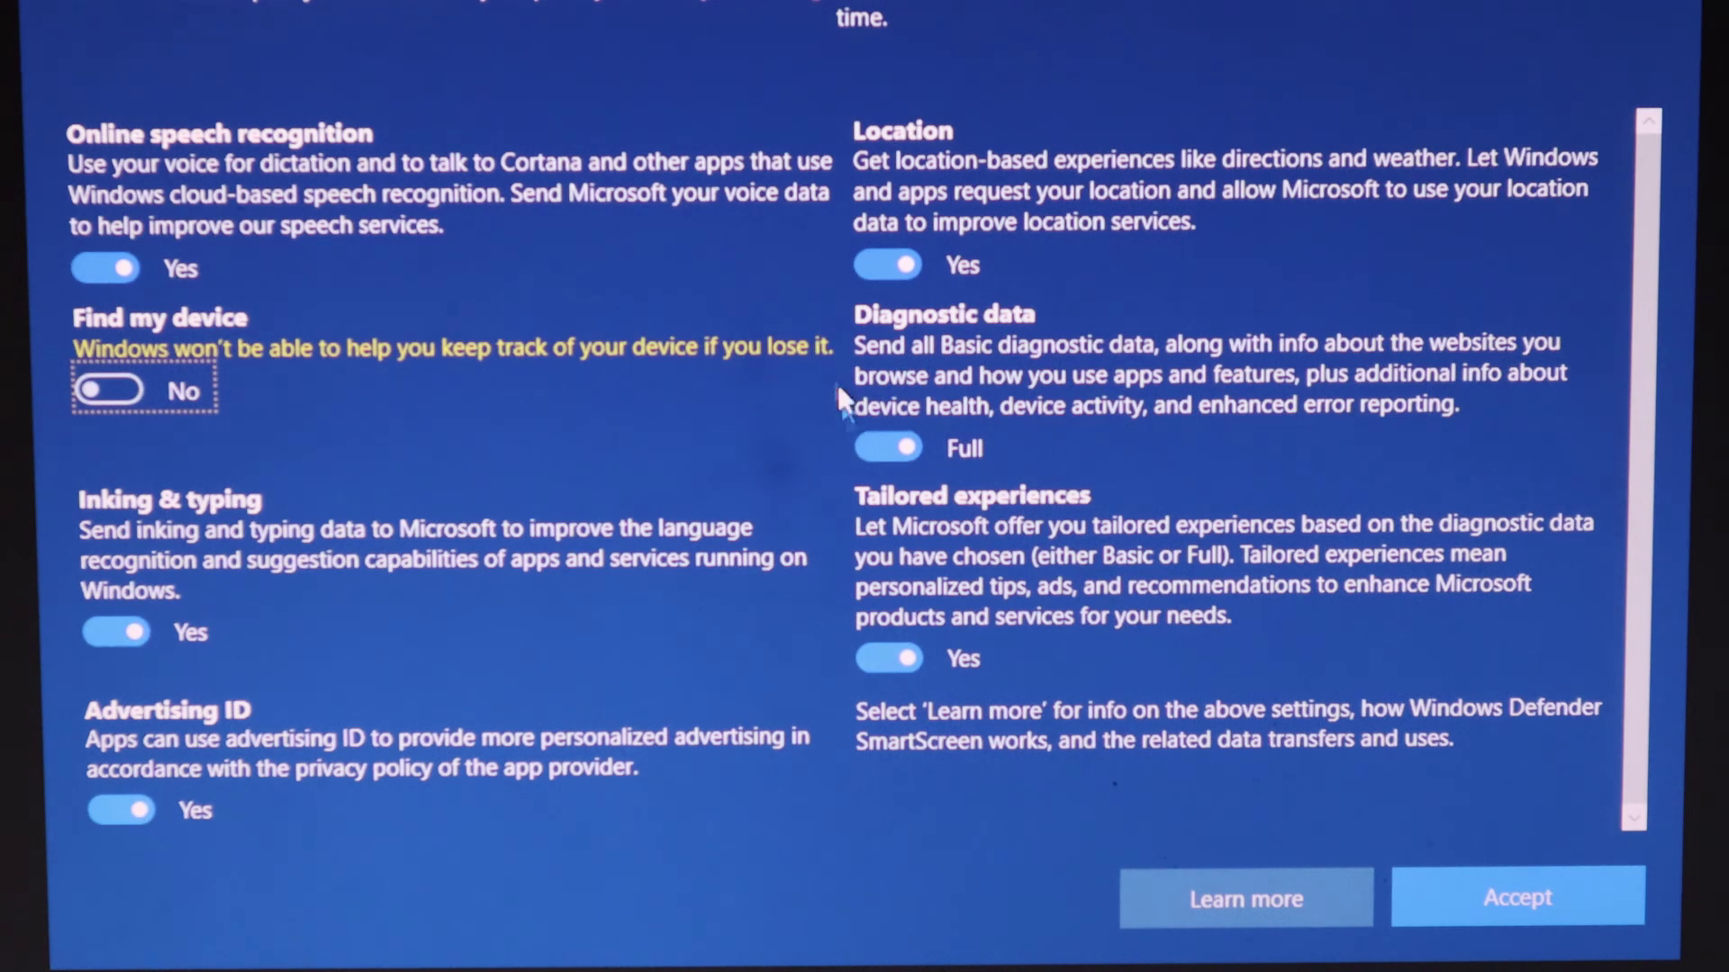
pyautogui.click(888, 267)
pyautogui.click(887, 447)
pyautogui.click(887, 626)
pyautogui.click(122, 807)
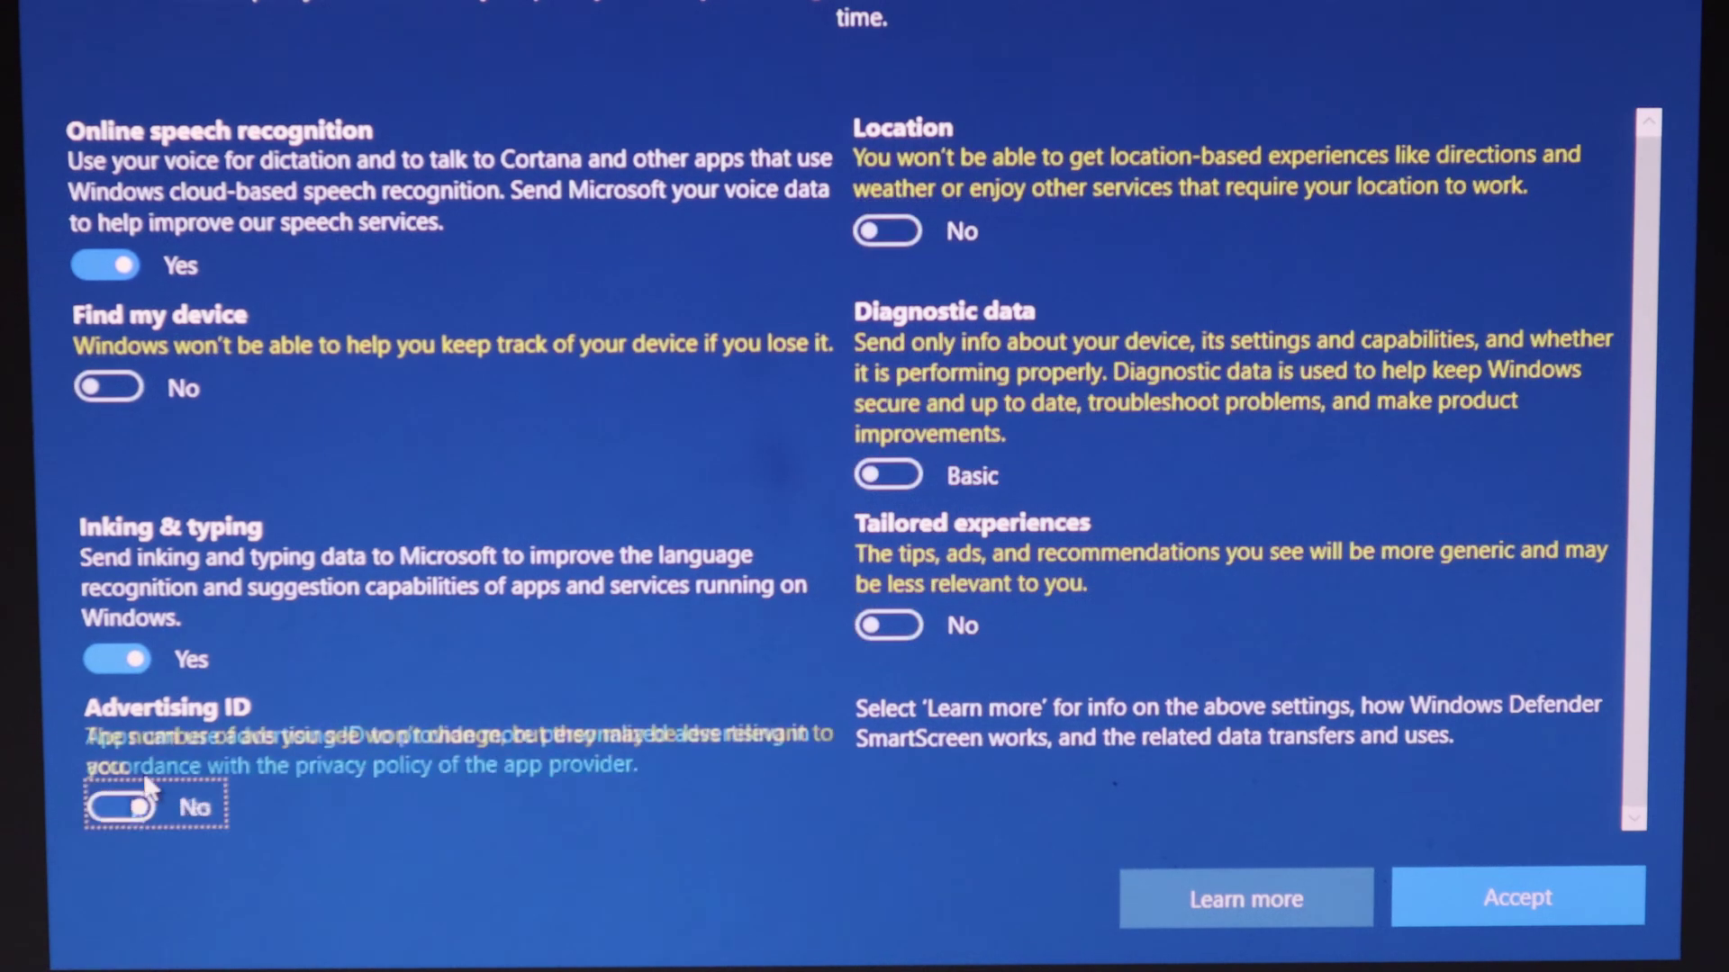
pyautogui.click(126, 662)
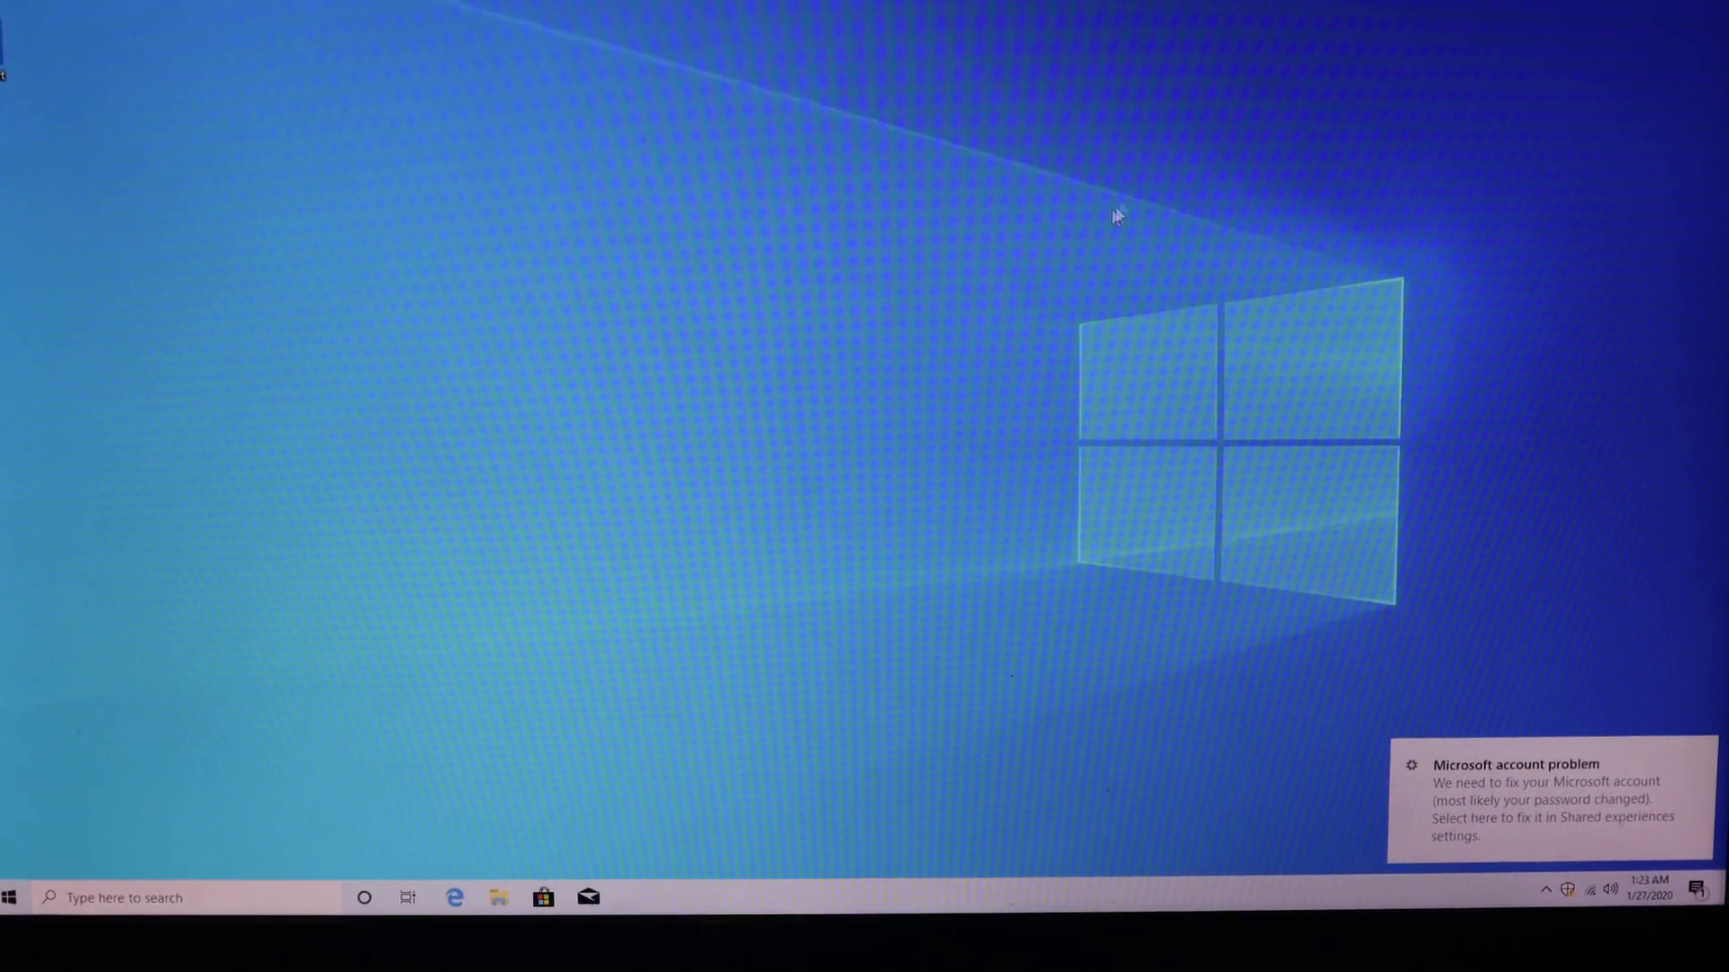
# - Drag across the freshly loaded desktop while it sits idle after setup
pyautogui.moveTo(1414, 177)
pyautogui.mouseDown()
pyautogui.moveTo(379, 694)
pyautogui.moveTo(225, 742)
pyautogui.mouseUp()
pyautogui.moveTo(1405, 83); pyautogui.dragTo(476, 716)
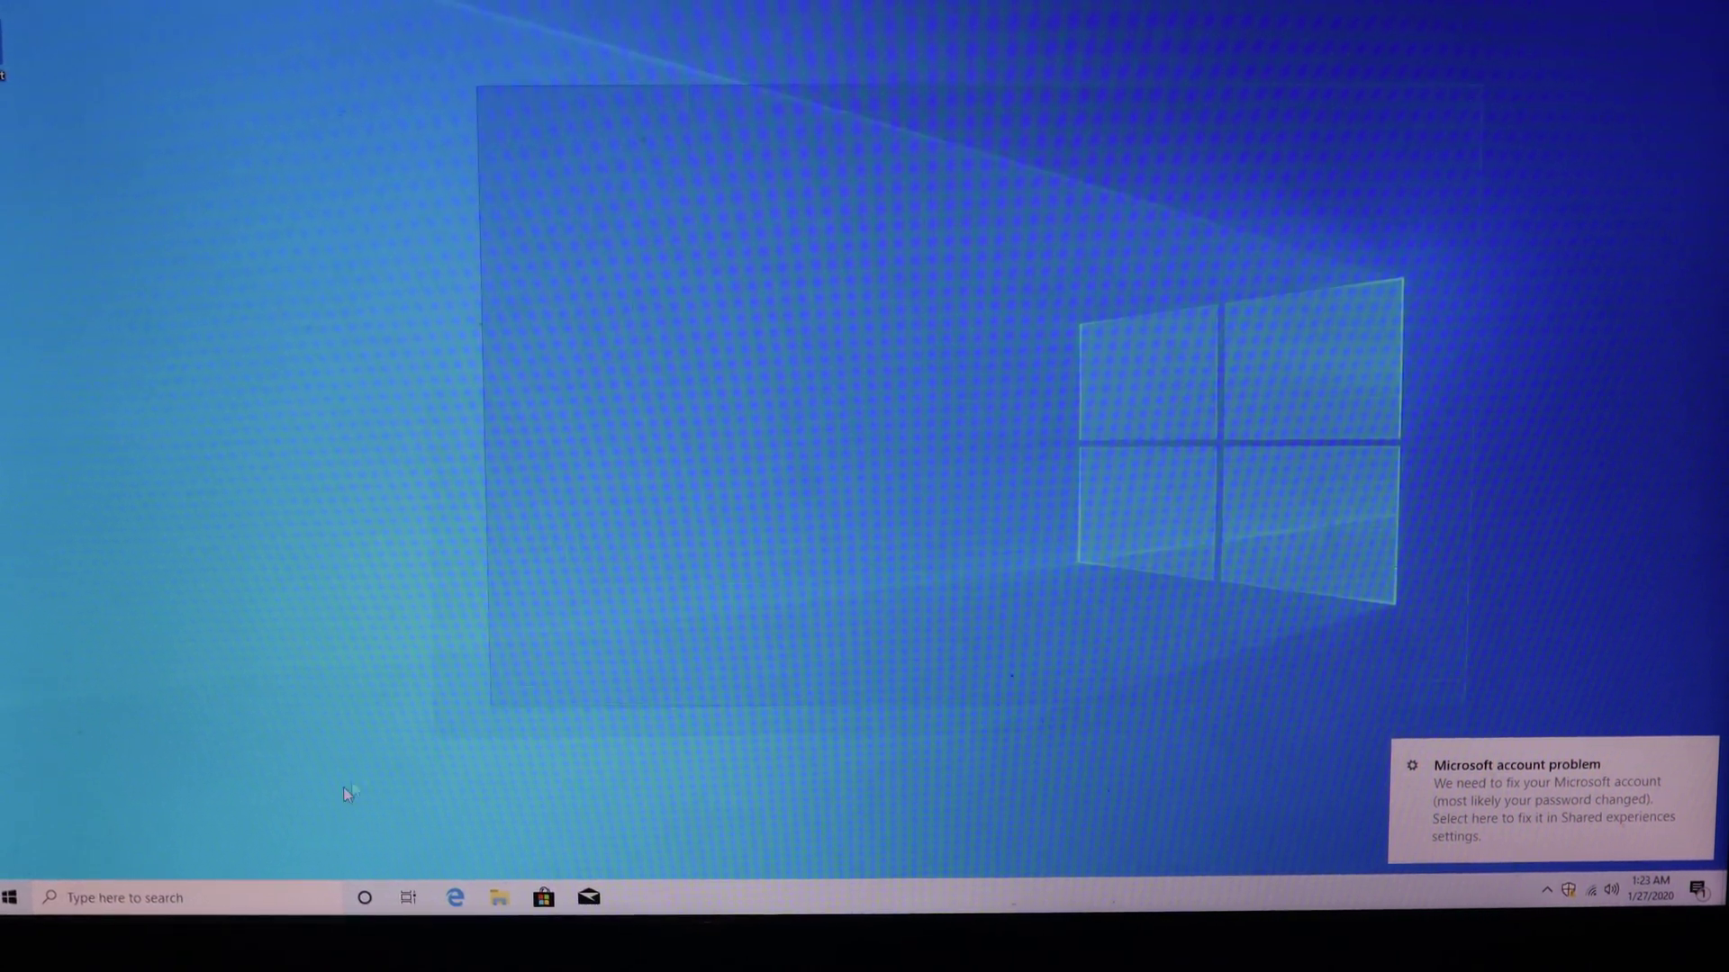
pyautogui.moveTo(1412, 130)
pyautogui.mouseDown()
pyautogui.moveTo(413, 782)
pyautogui.moveTo(627, 600)
pyautogui.mouseUp()
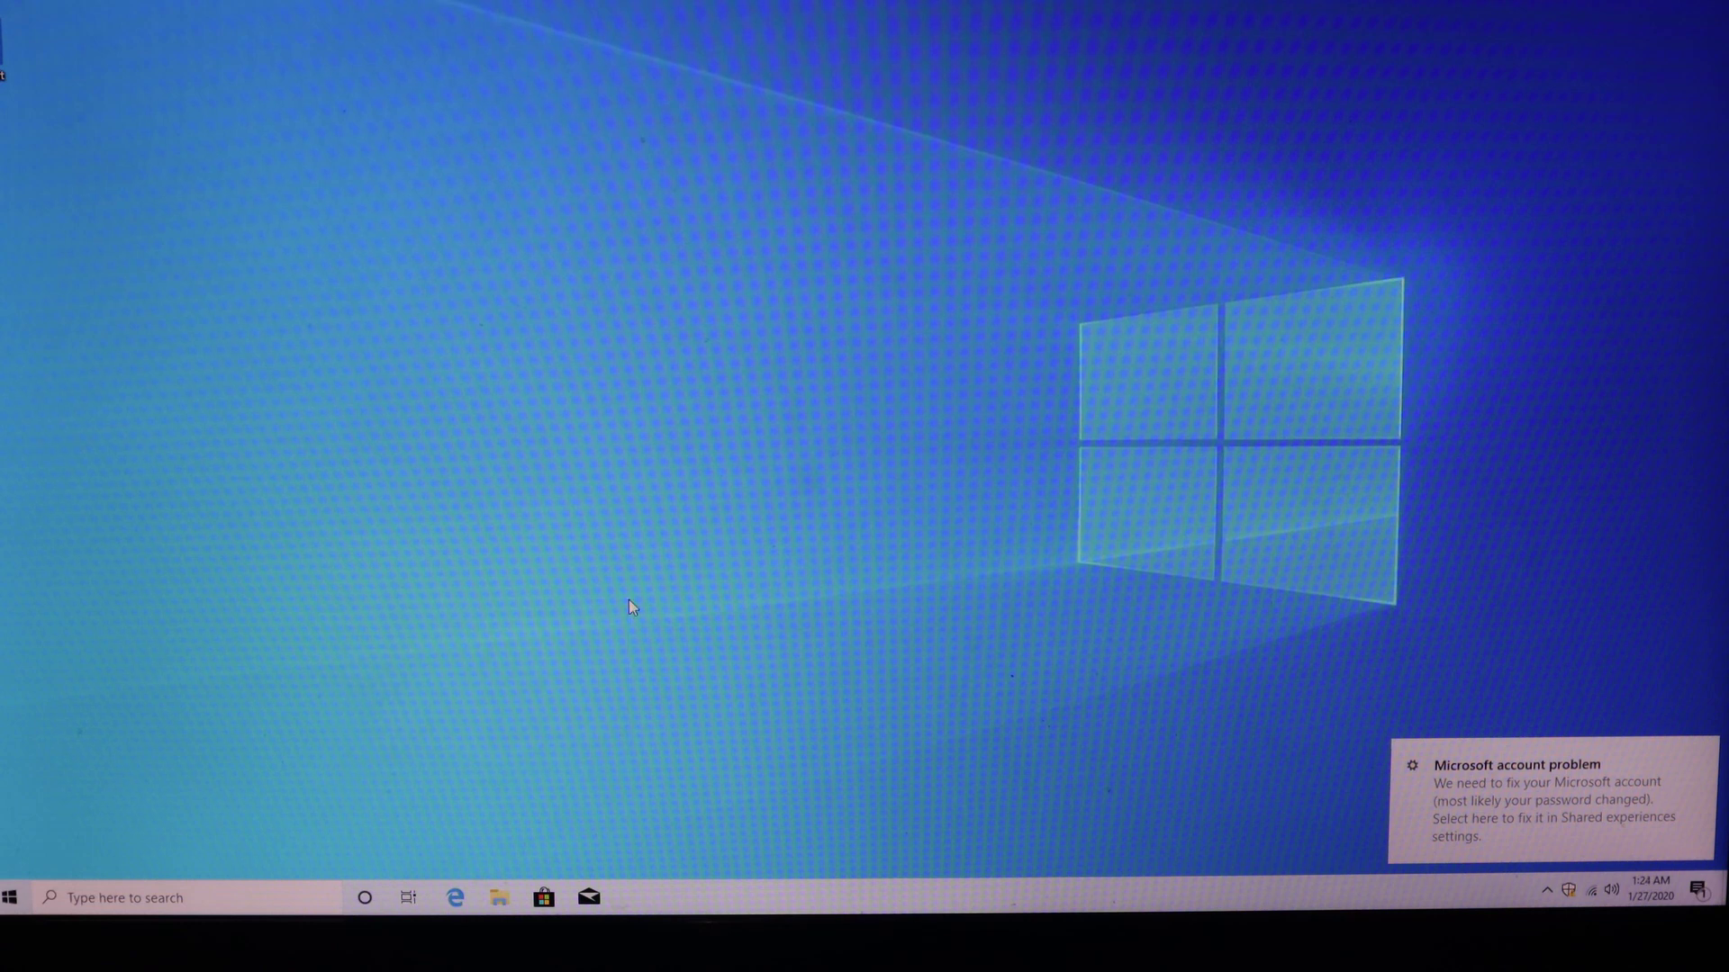